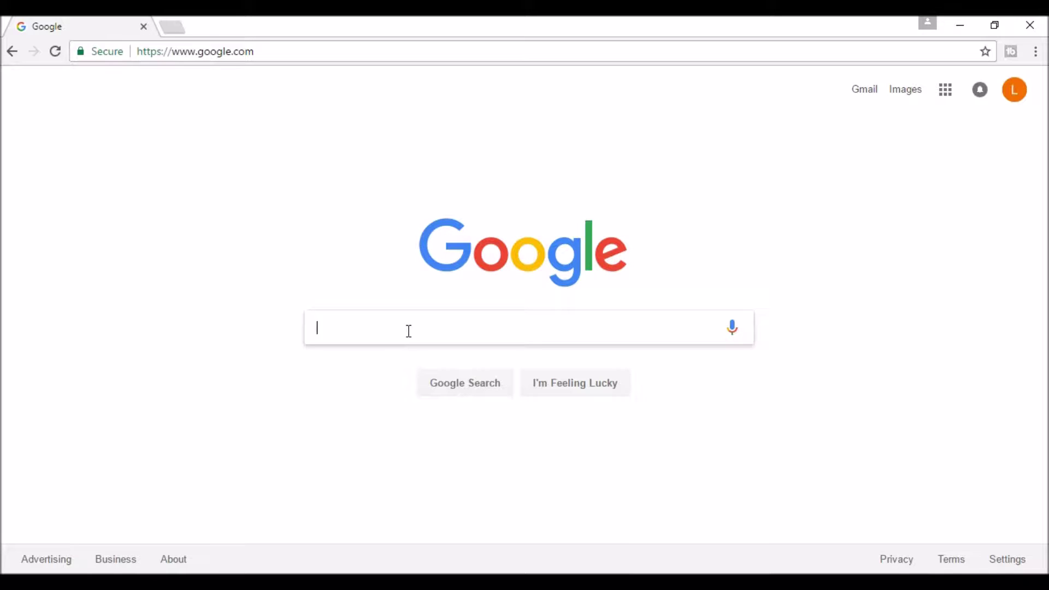
# - Search Google for 'microsoft encoder' and open the Expression Encoder 4 download page
pyautogui.write('mic')
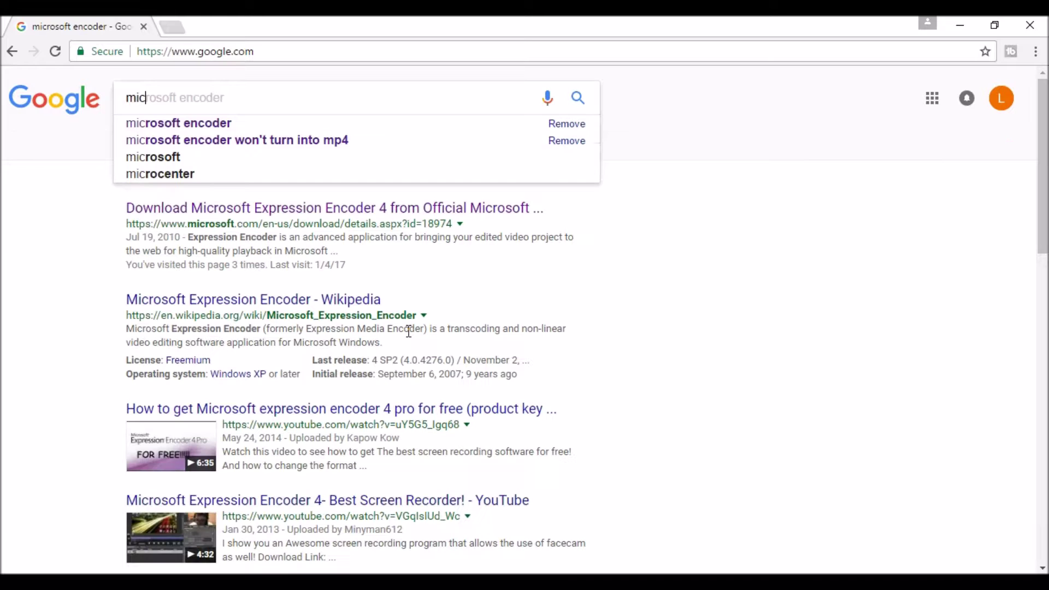
pyautogui.click(212, 122)
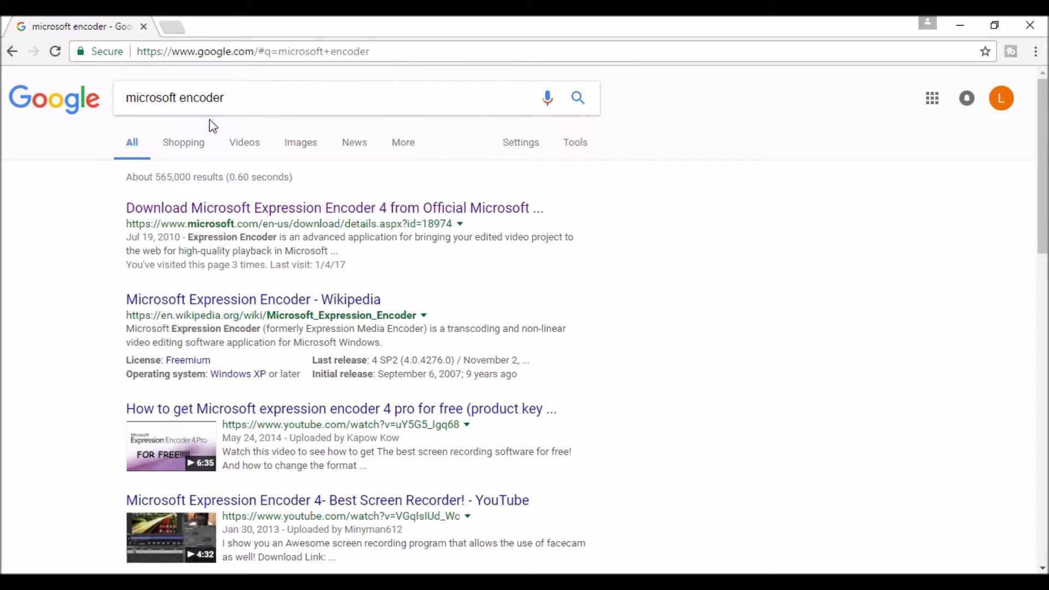
pyautogui.click(238, 211)
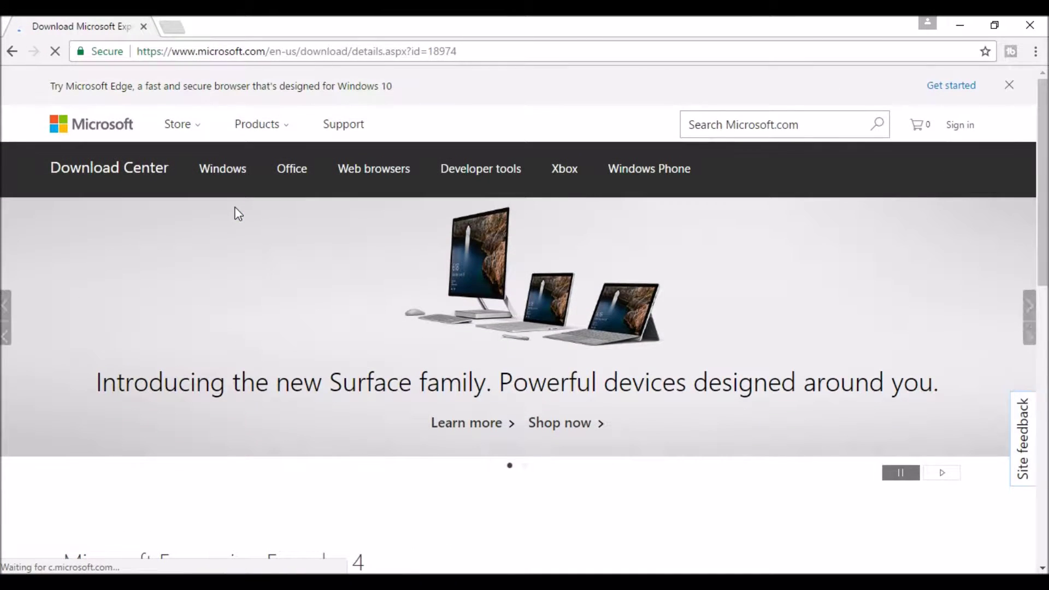
pyautogui.scroll(-6, 431, 237)
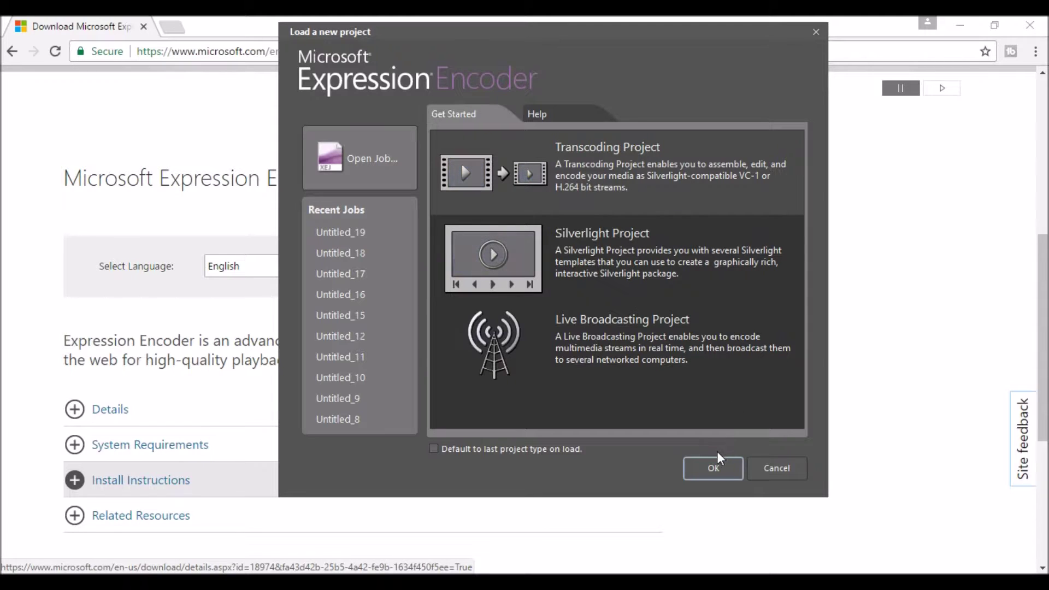
# - Confirm Transcoding Project to create a new untitled job
pyautogui.click(704, 474)
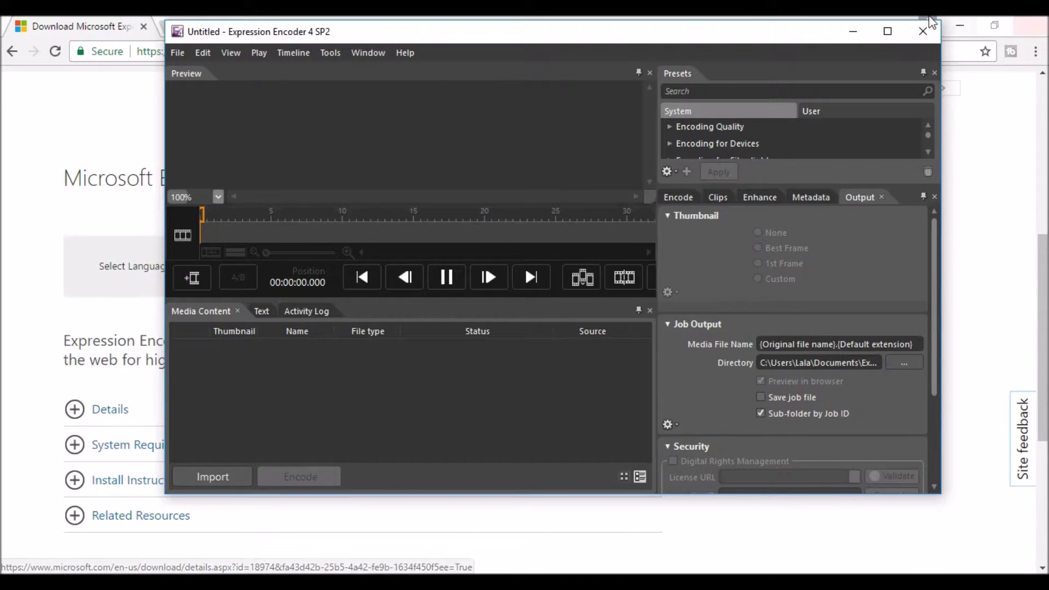
# - Maximize the window and set the output directory to Desktop > Youtube
pyautogui.click(888, 31)
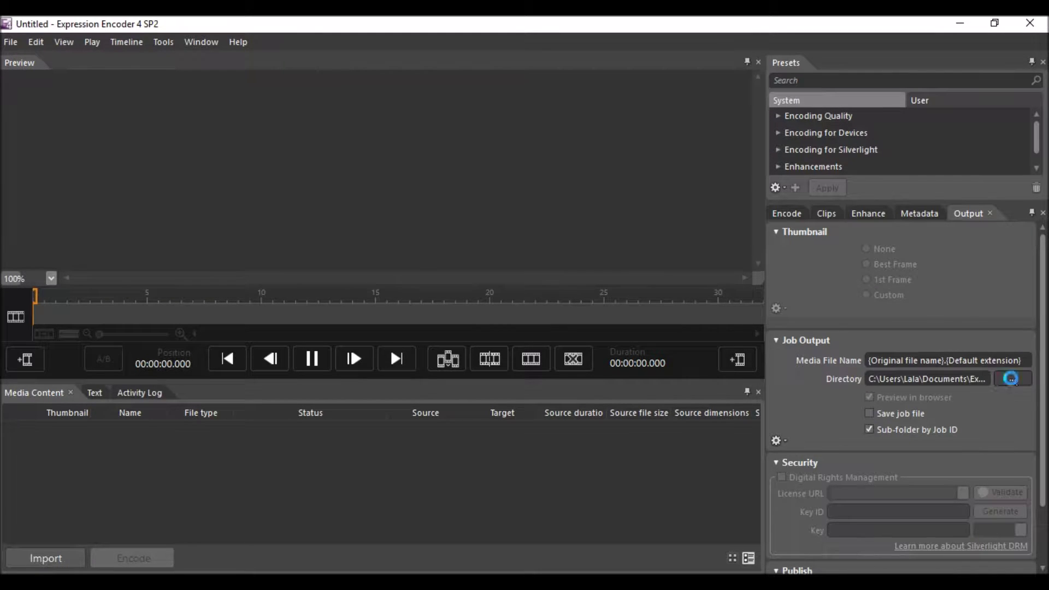
pyautogui.click(475, 306)
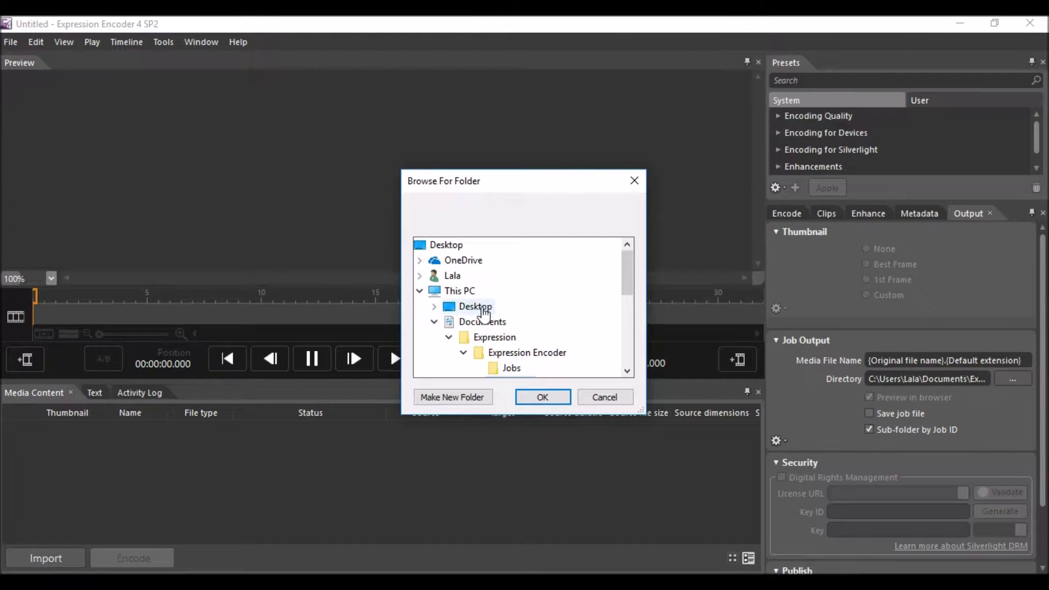
pyautogui.click(433, 308)
pyautogui.click(487, 323)
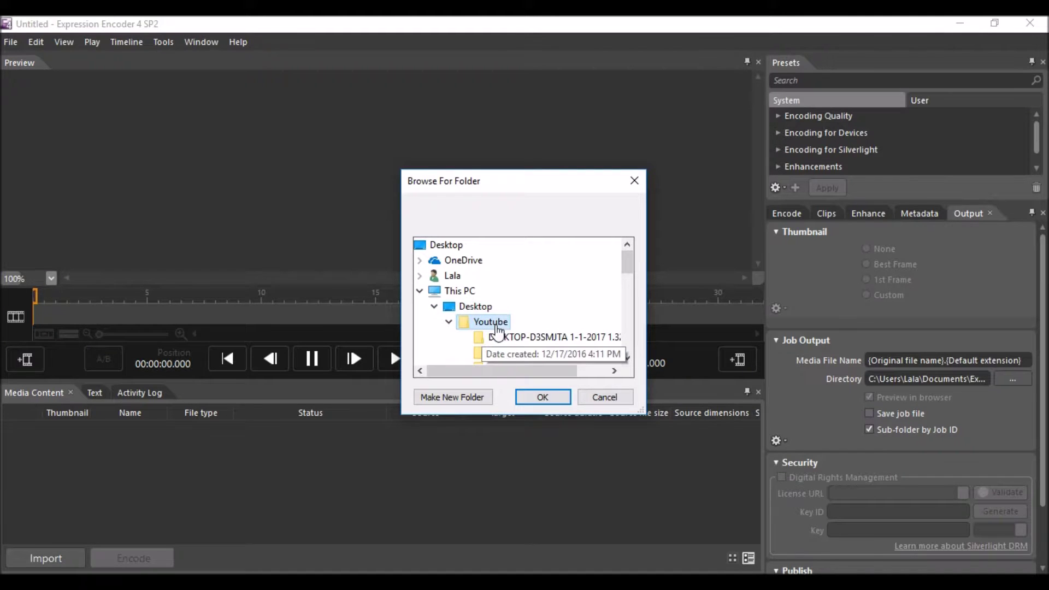
pyautogui.click(541, 397)
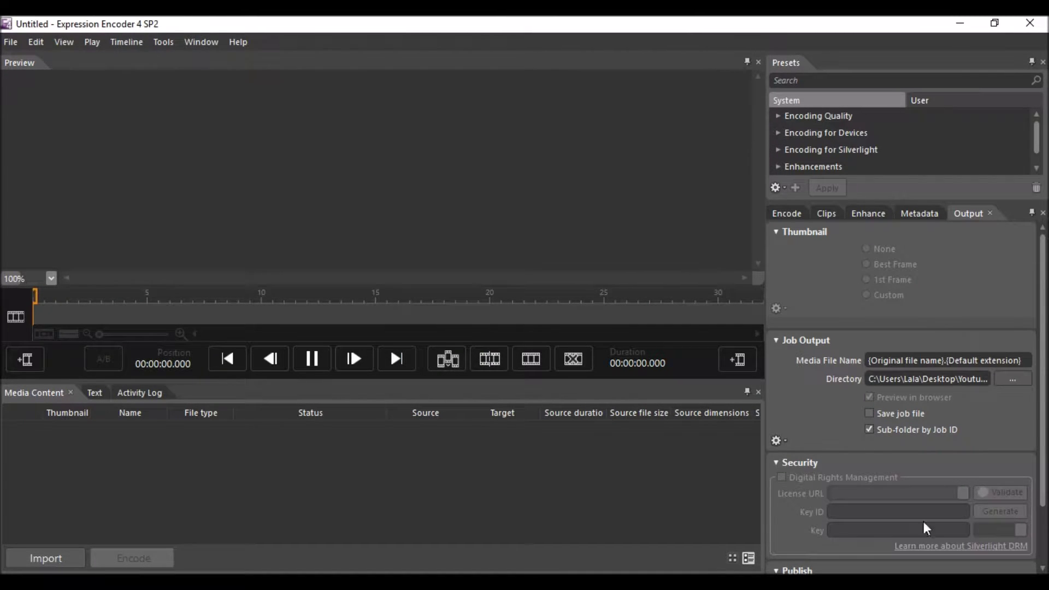
# - Import 'How to Get Your First 100 Subscribers in 2017 ASAP' and set preview zoom to 66.67%
pyautogui.click(45, 560)
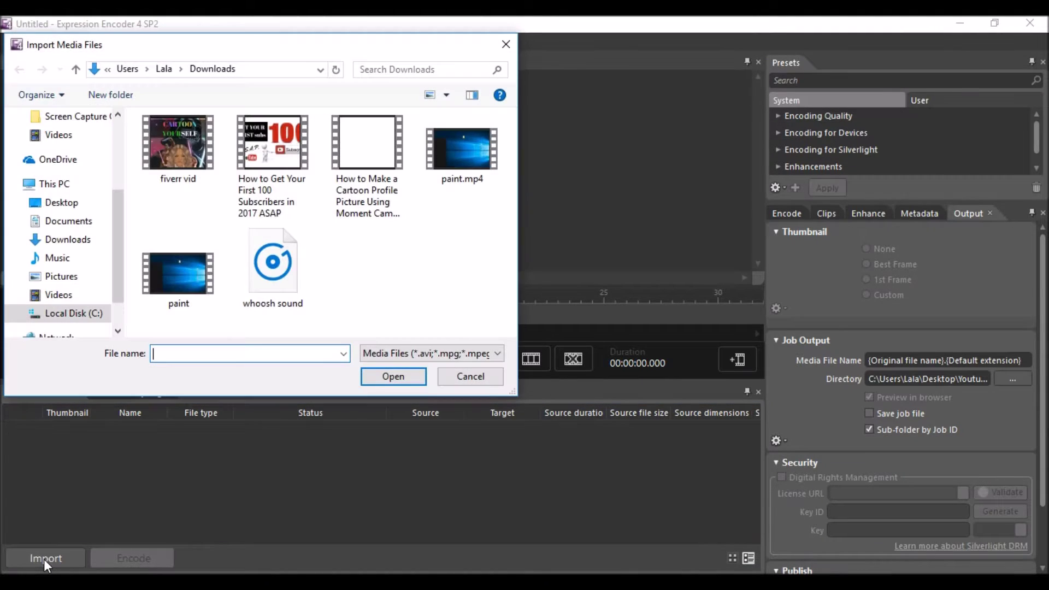
pyautogui.click(260, 156)
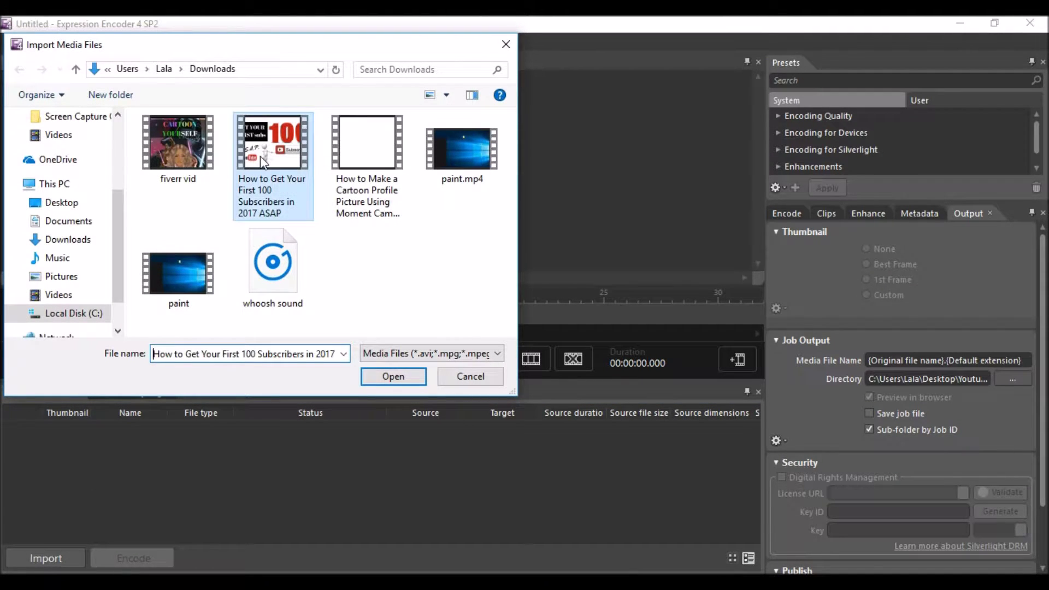
pyautogui.click(371, 377)
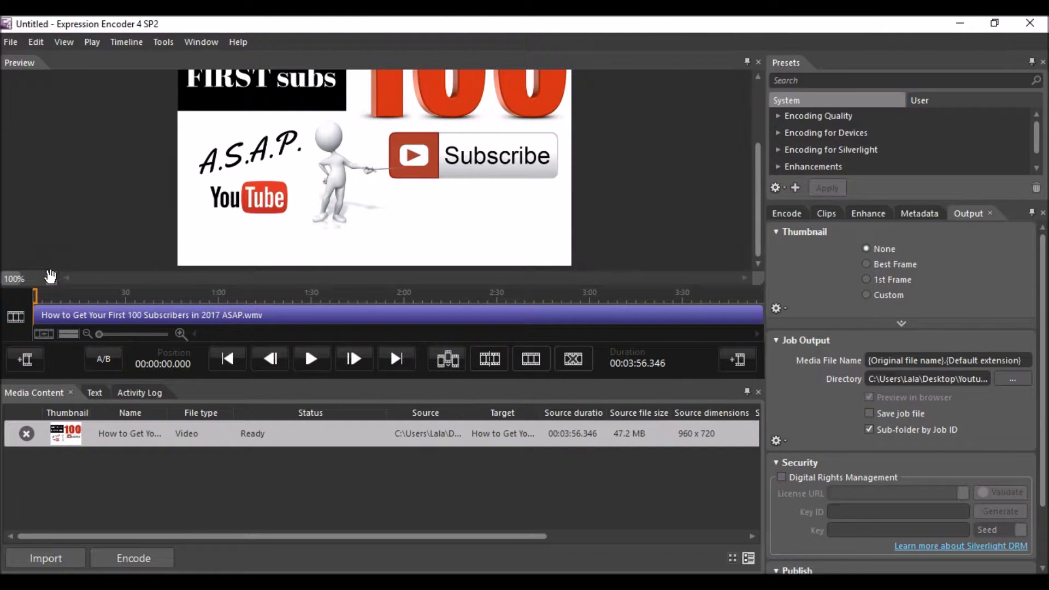
pyautogui.click(51, 278)
pyautogui.click(32, 311)
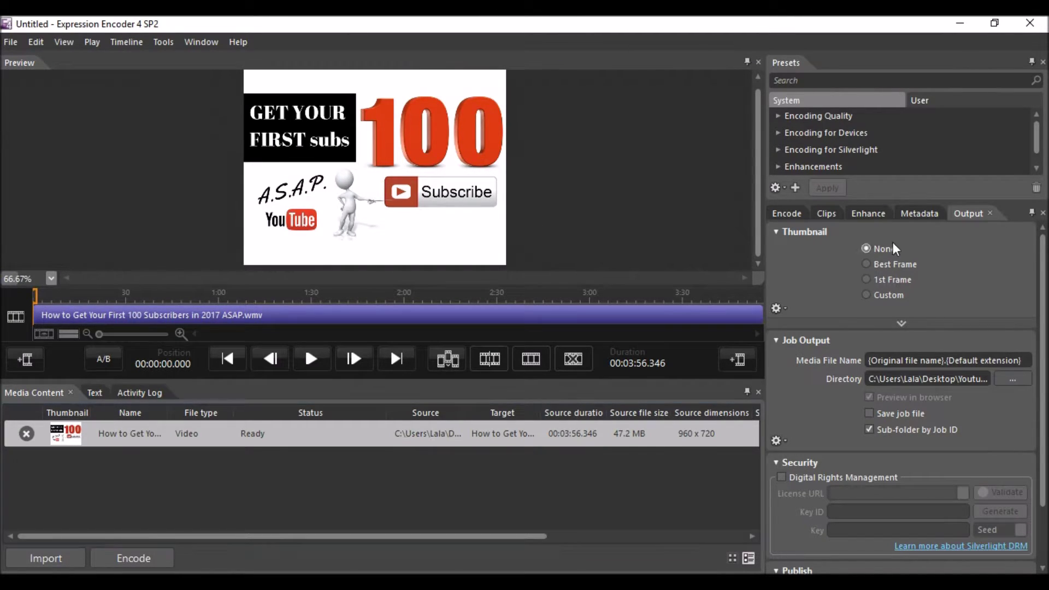
pyautogui.click(868, 214)
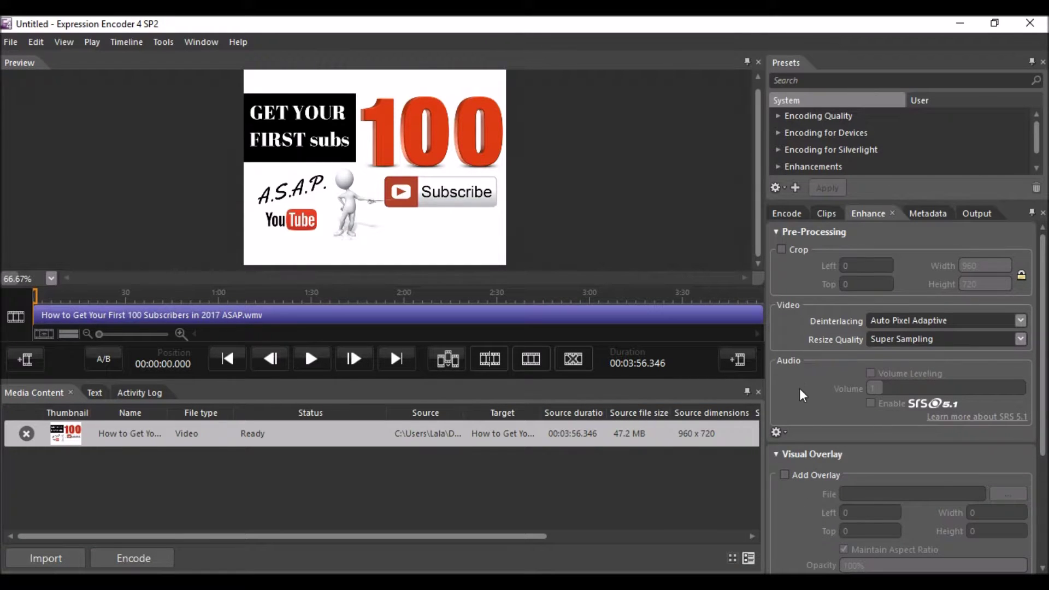
# - Add 'fiverr vid' as an overlay and shrink it into the bottom-right corner
pyautogui.click(785, 475)
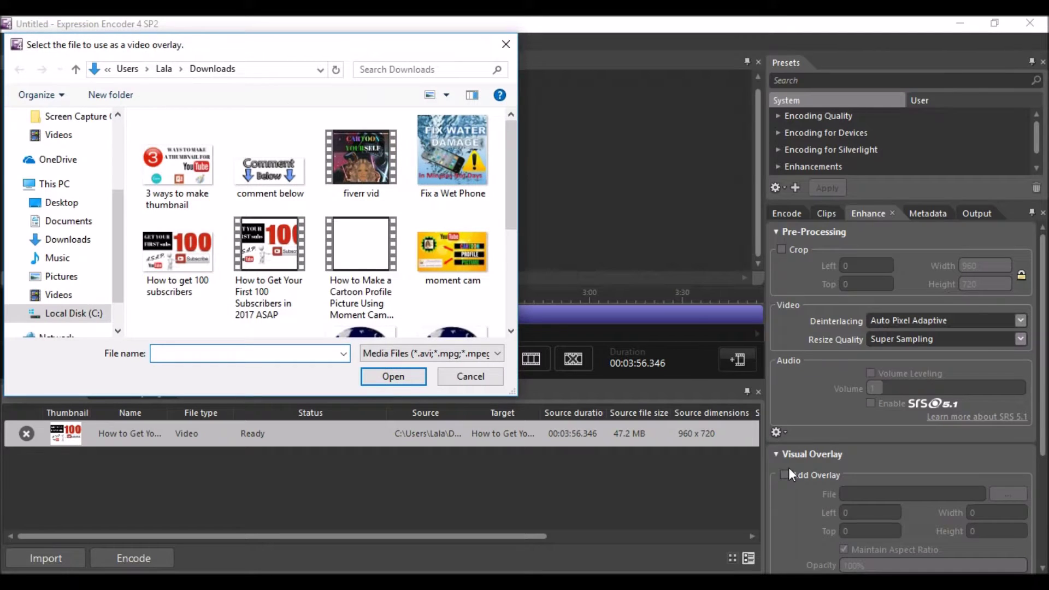
pyautogui.click(358, 164)
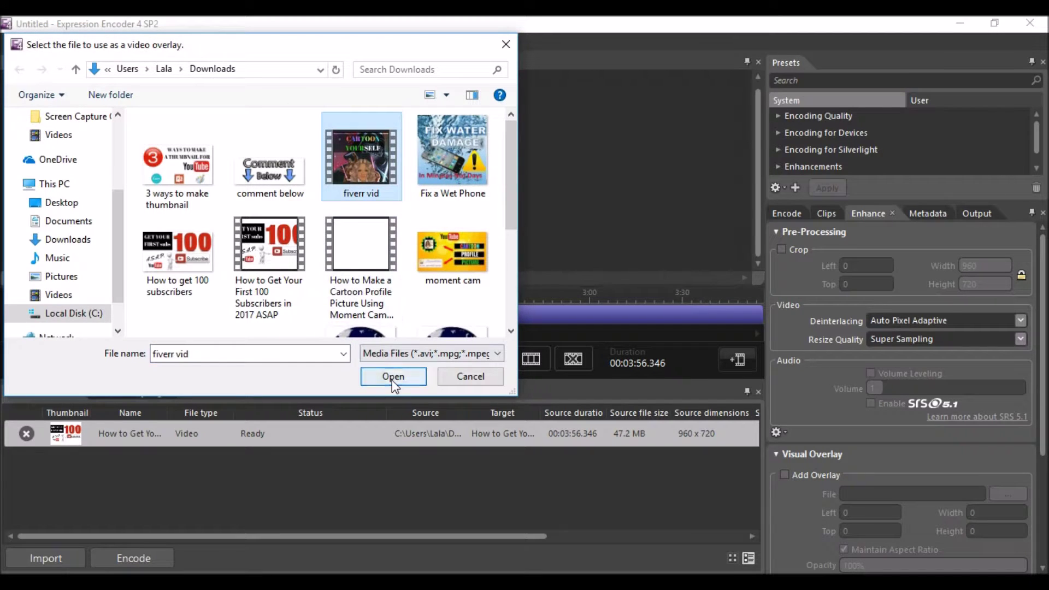
pyautogui.click(393, 376)
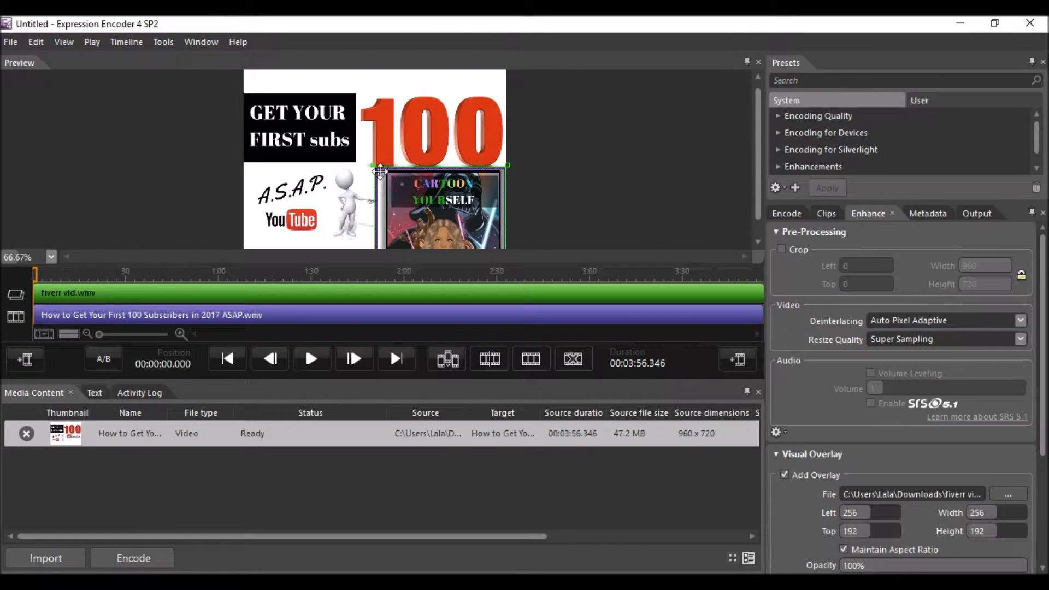
pyautogui.moveTo(372, 164); pyautogui.dragTo(452, 225)
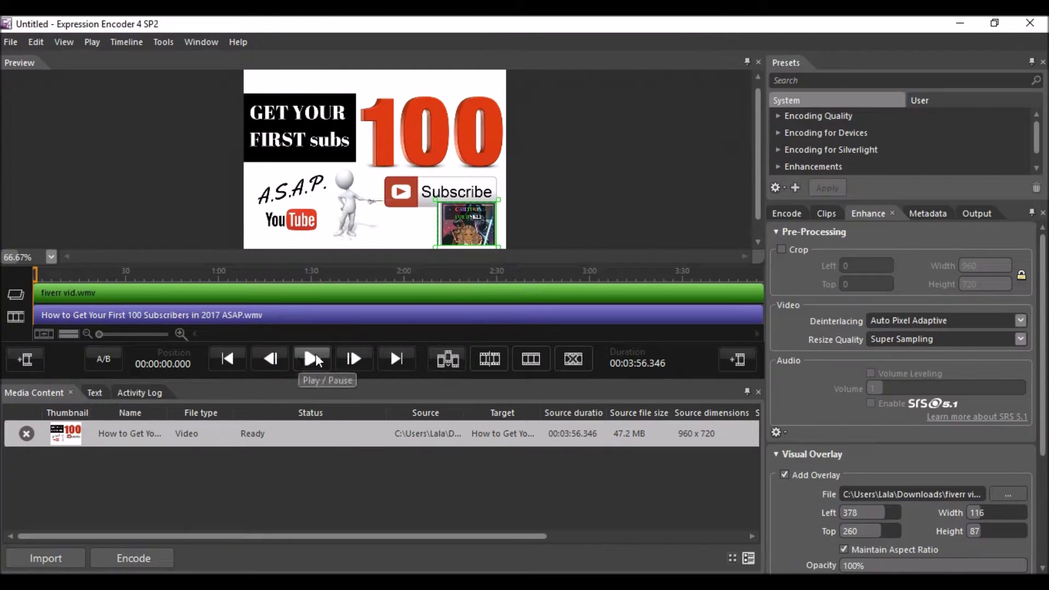
pyautogui.click(319, 359)
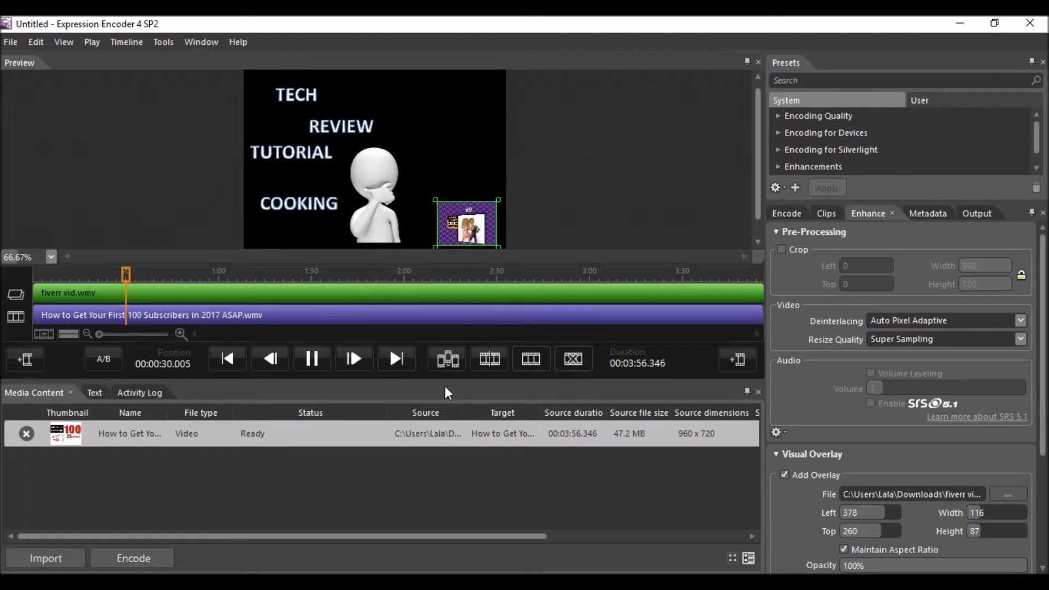
# - Preview the overlay playing over the main video, pausing around 00:00:37
pyautogui.click(311, 359)
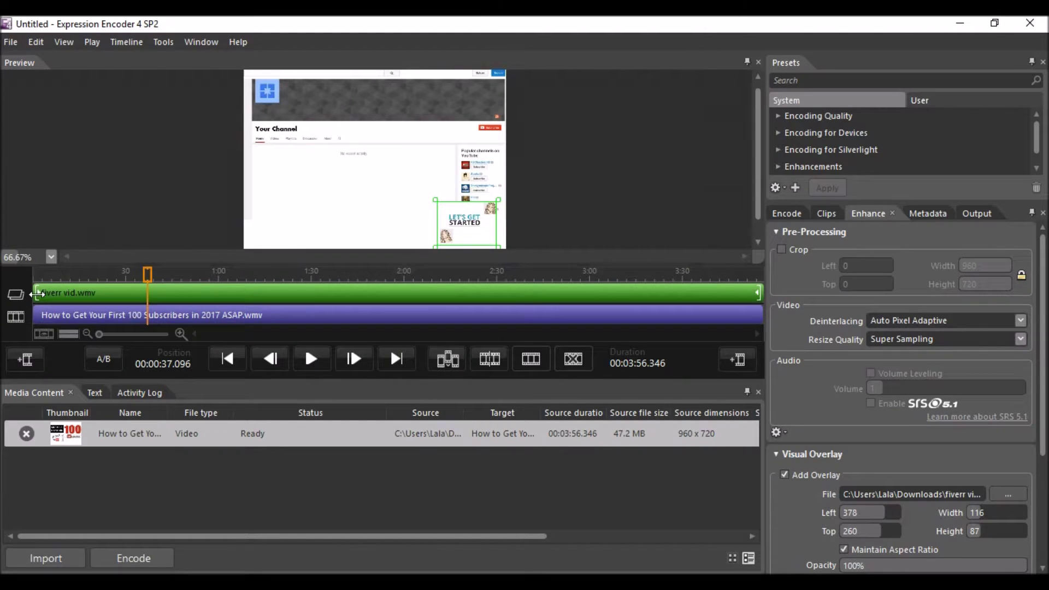
# - Drag the overlay clip's start to about 2:47 and move the playhead back near the start
pyautogui.moveTo(37, 294)
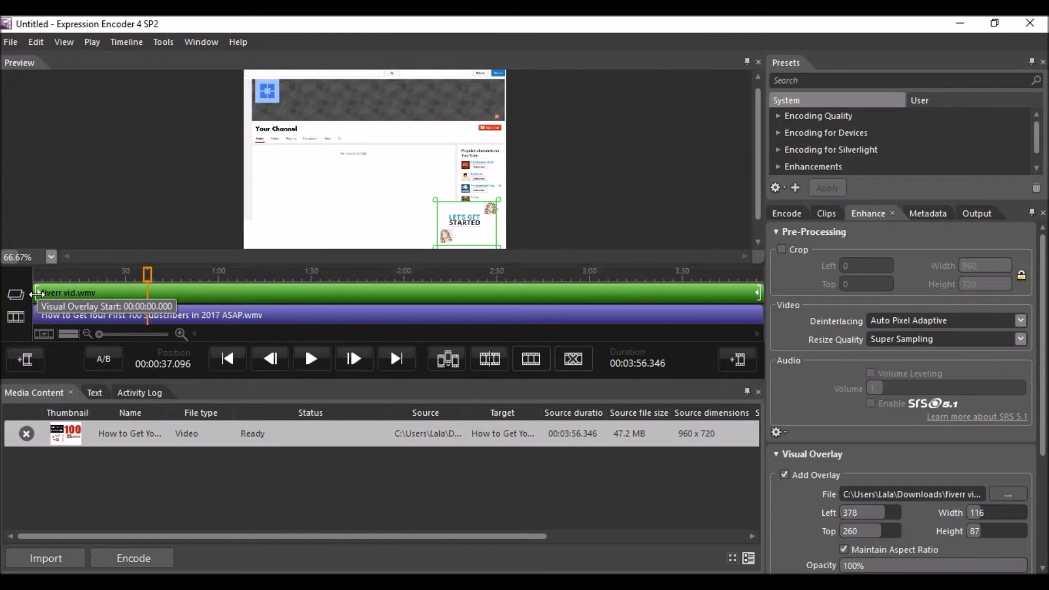
pyautogui.moveTo(37, 294); pyautogui.dragTo(229, 306)
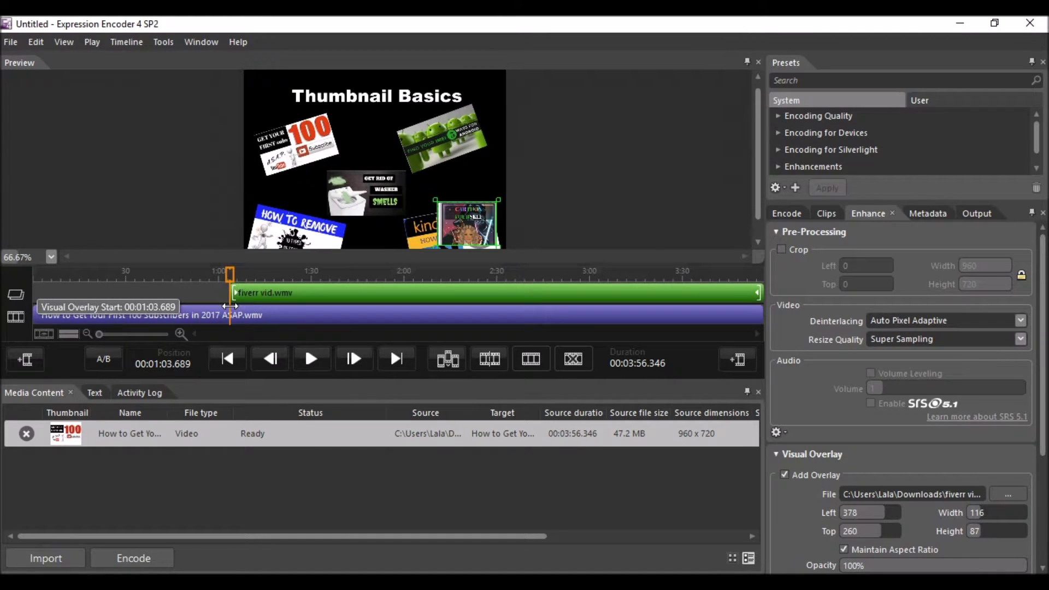
pyautogui.moveTo(230, 306); pyautogui.dragTo(549, 302)
pyautogui.moveTo(490, 274); pyautogui.dragTo(551, 284)
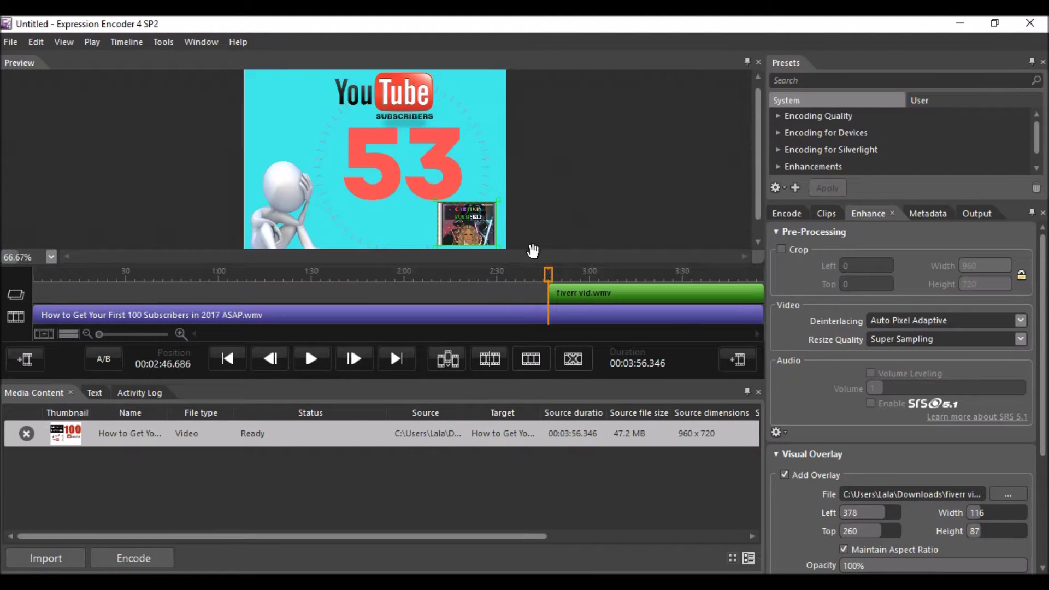
# - Reposition and resize the overlay in the preview, then encode the project
pyautogui.moveTo(478, 233)
pyautogui.mouseDown()
pyautogui.moveTo(296, 207)
pyautogui.moveTo(293, 134)
pyautogui.moveTo(355, 189)
pyautogui.moveTo(487, 227)
pyautogui.mouseUp()
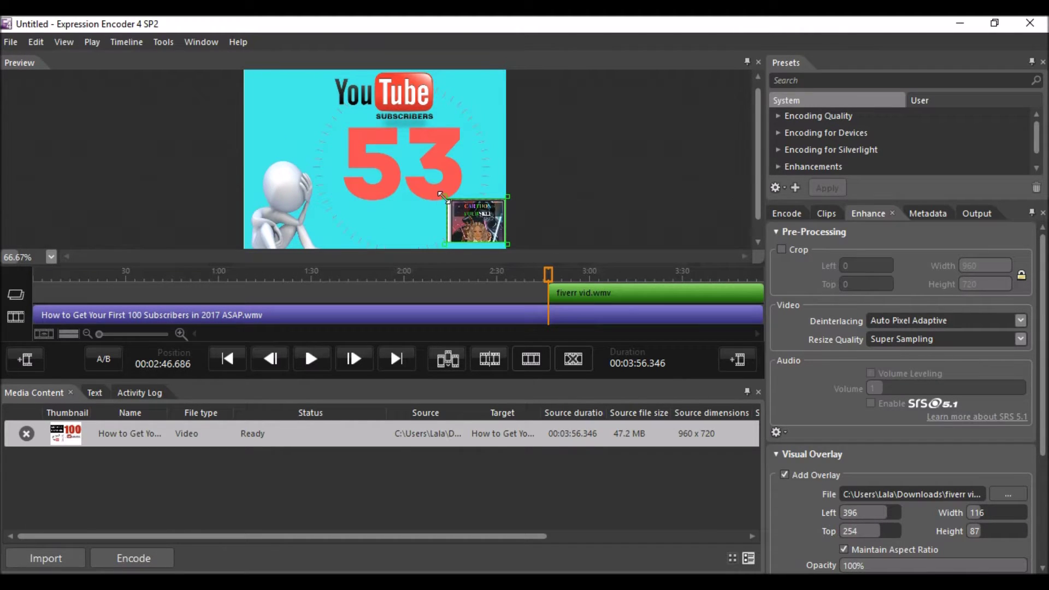
pyautogui.moveTo(443, 196); pyautogui.dragTo(393, 182)
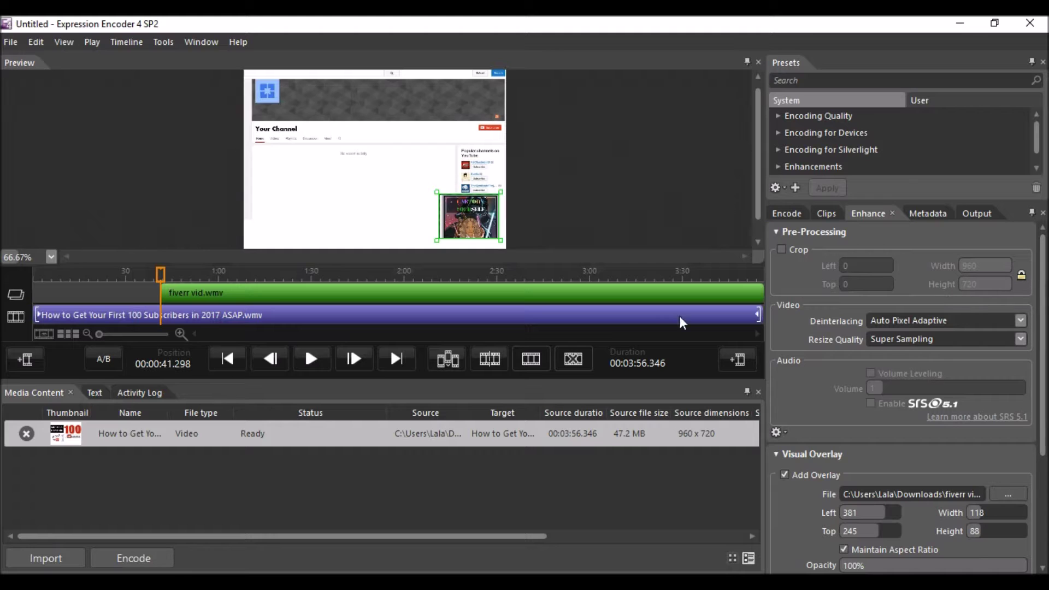
pyautogui.click(136, 557)
# - Minimize Encoder and Chrome, then open the Youtube folder's 1-4-2017 6.59.37 PM job folder
pyautogui.click(961, 24)
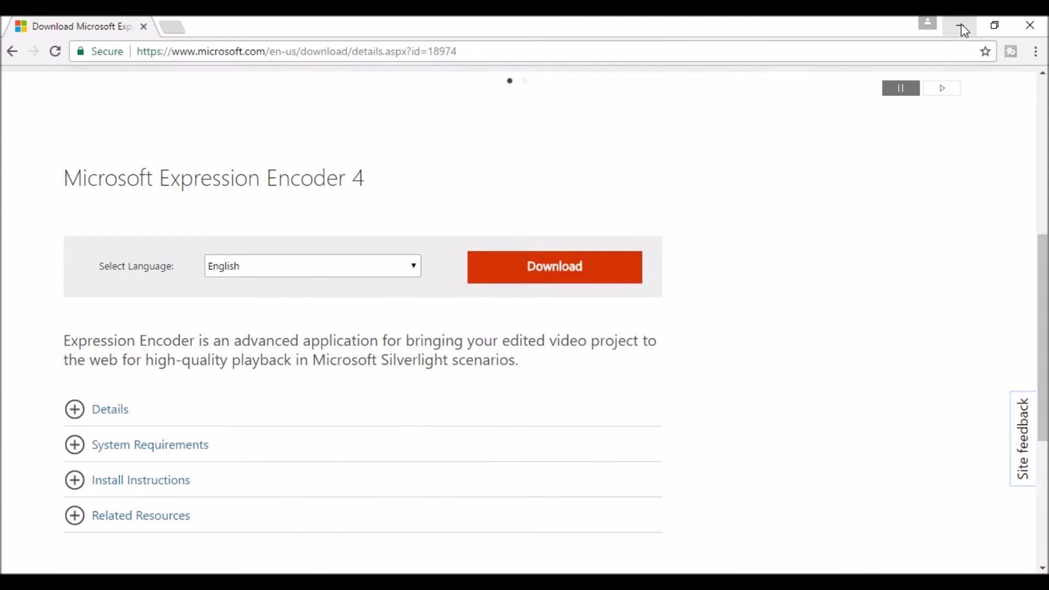
pyautogui.click(961, 24)
pyautogui.doubleClick(553, 136)
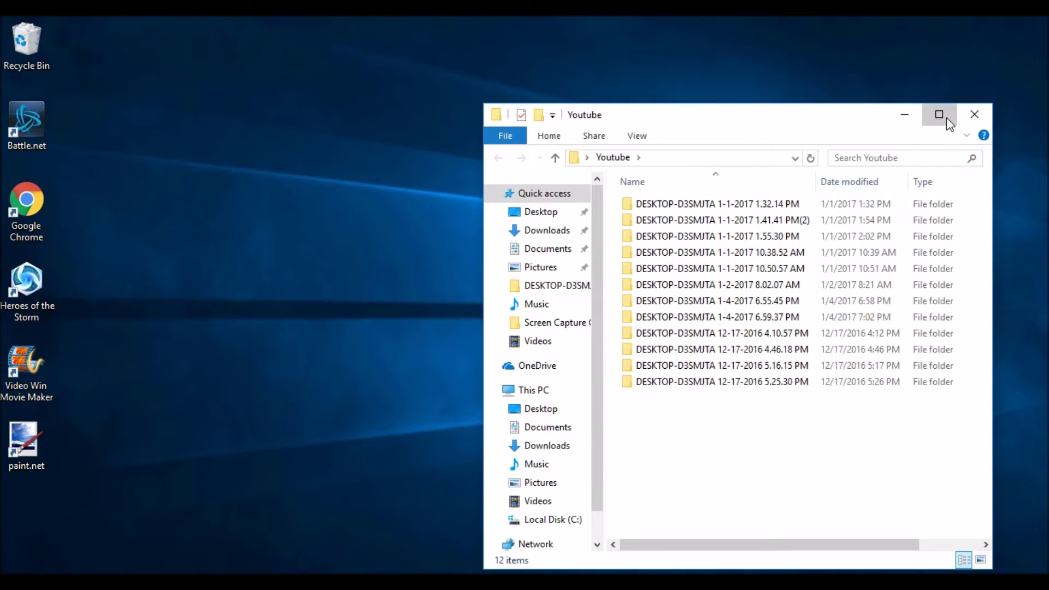
pyautogui.click(946, 117)
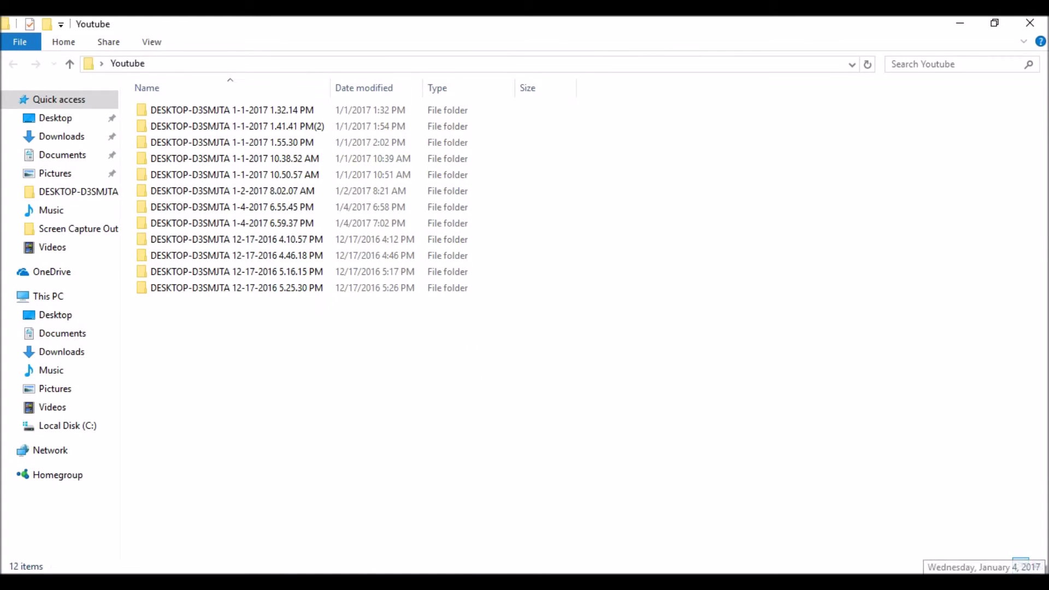
pyautogui.click(278, 234)
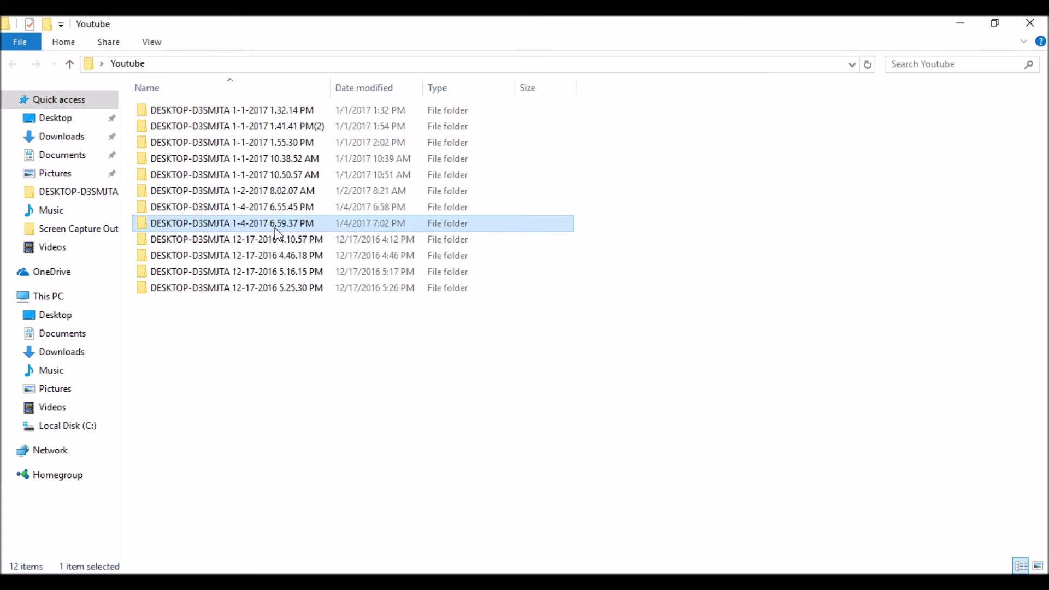
pyautogui.doubleClick(276, 230)
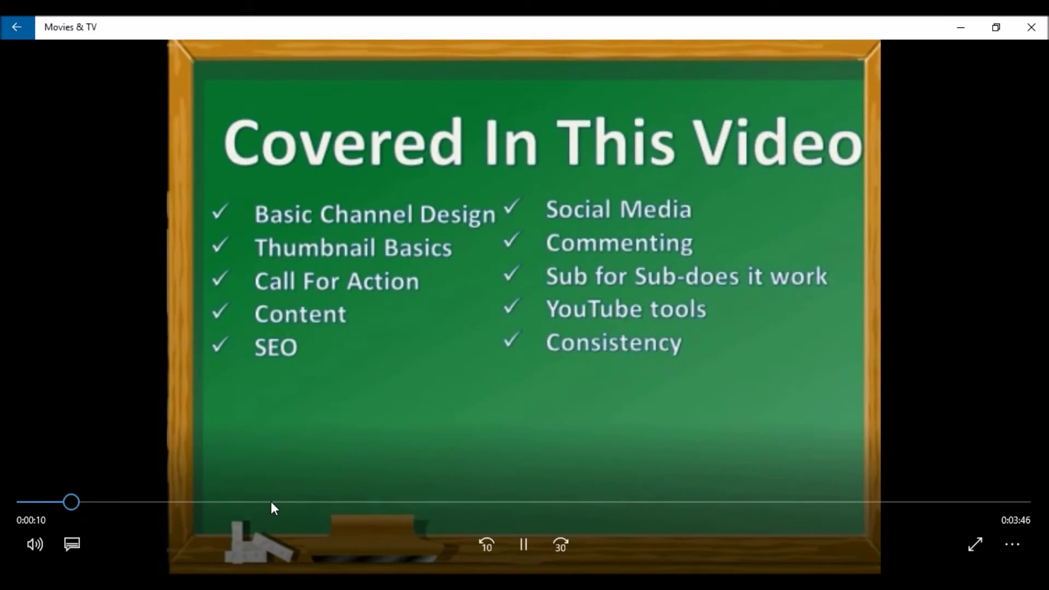
# - Skip the encoded video ahead to 0:59 in Movies & TV
pyautogui.click(272, 502)
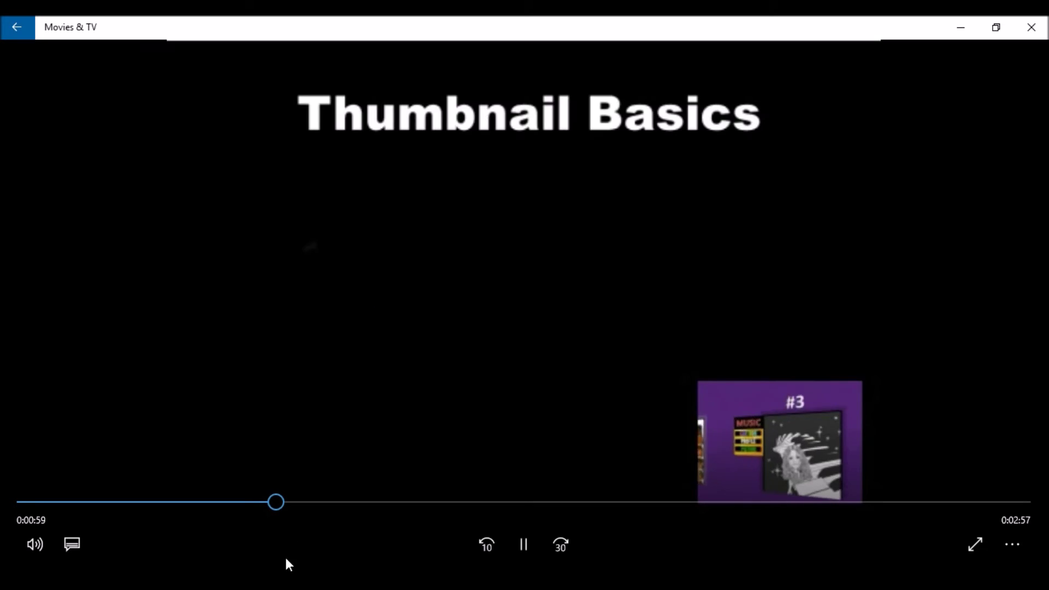